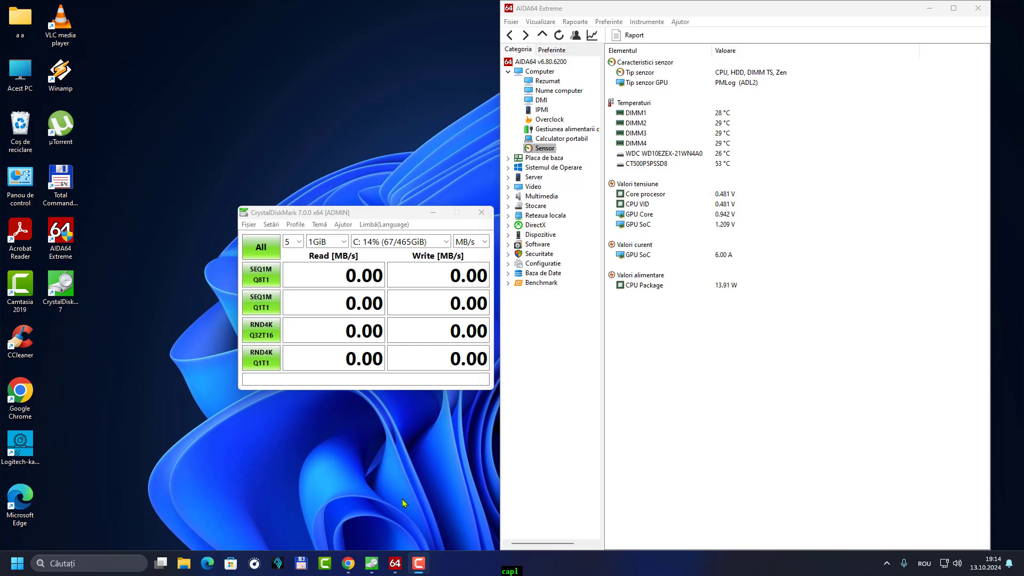
Step: Switch to Chrome, browse the uploaded videos of the Clipuri Video IT YouTube channel, and close the browser
click(349, 564)
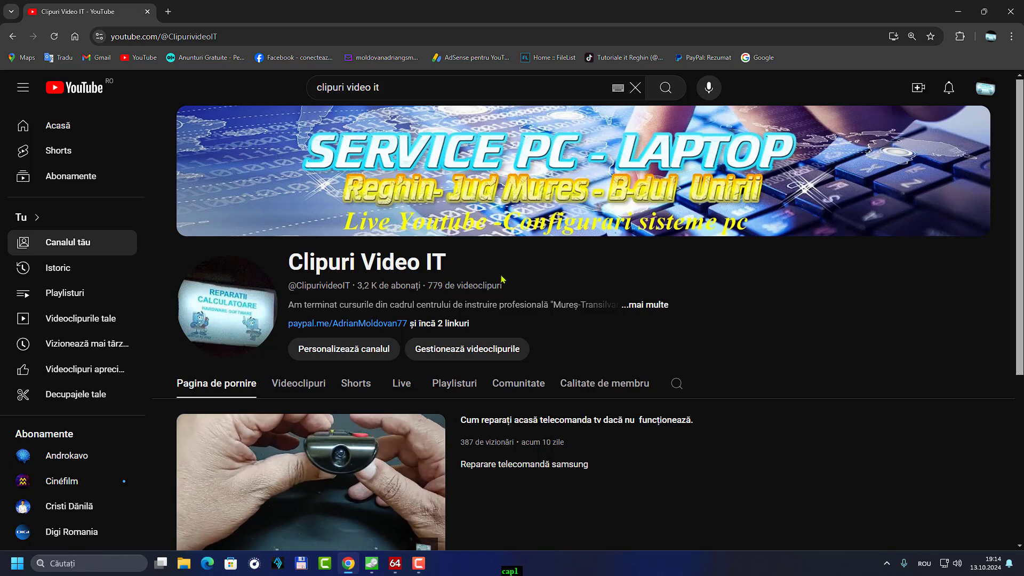
scroll(501, 279, down, 1)
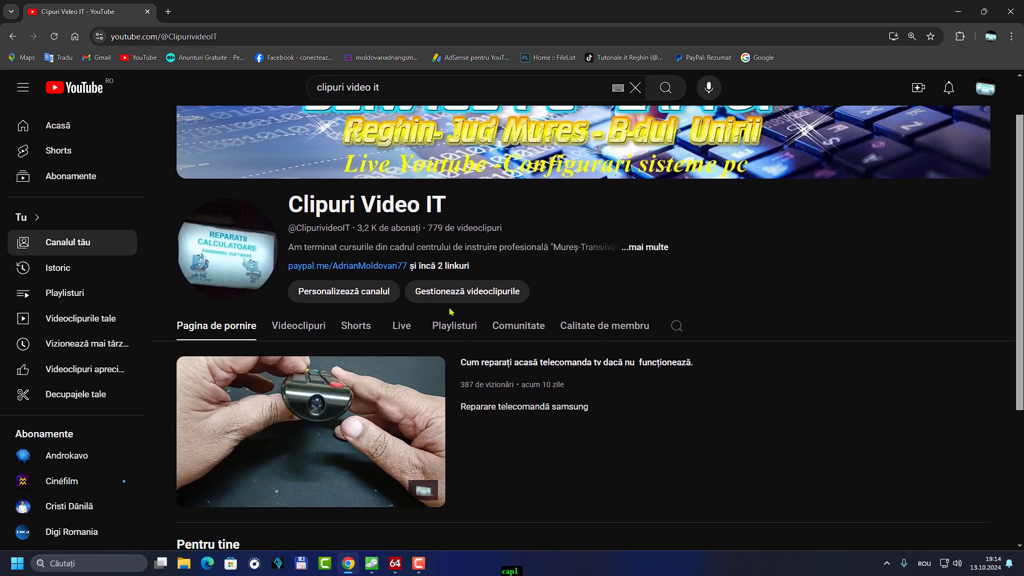
click(299, 328)
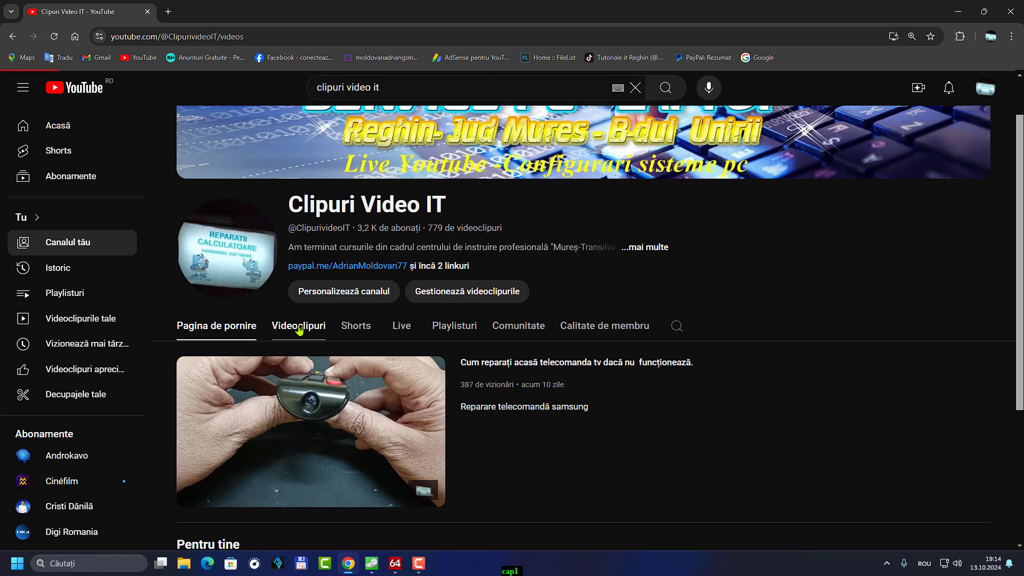
scroll(764, 300, down, 6)
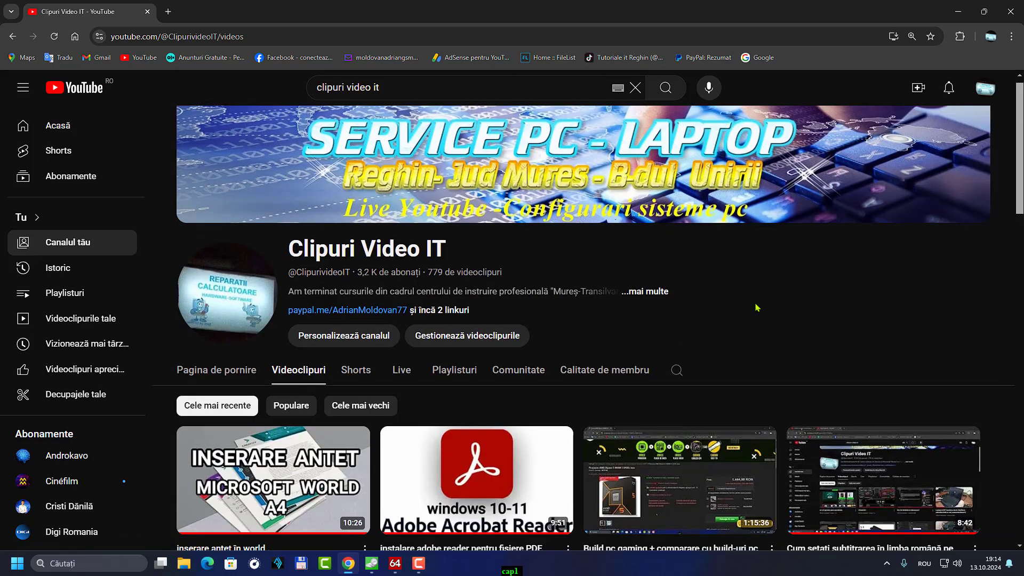
scroll(764, 300, down, 2)
scroll(764, 300, up, 4)
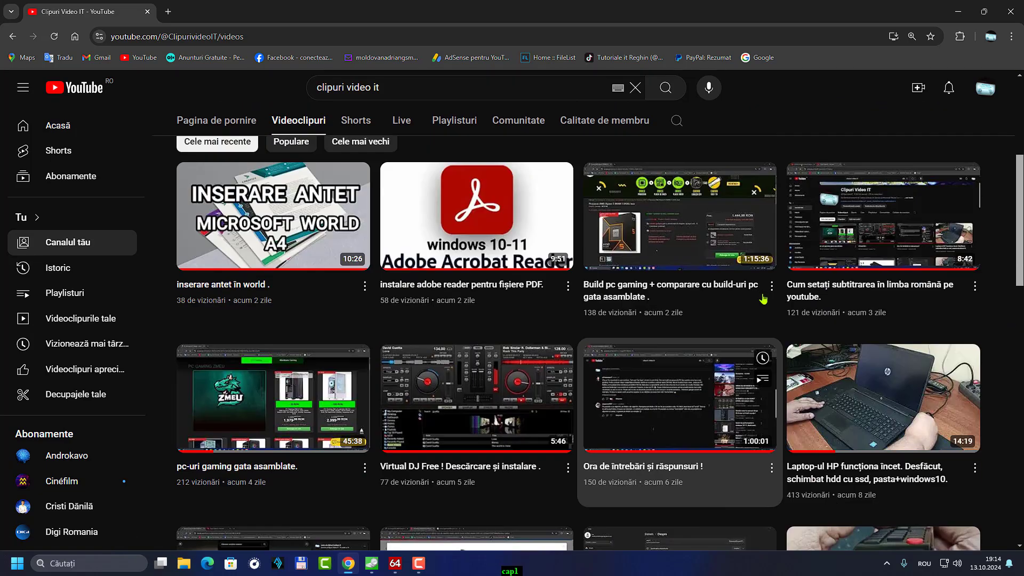
scroll(764, 300, down, 5)
scroll(764, 299, up, 5)
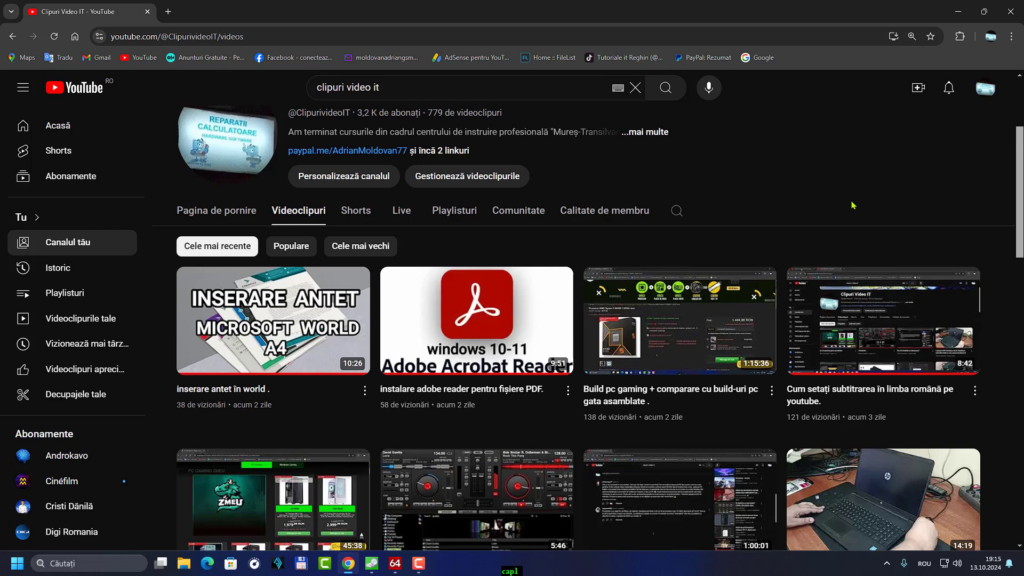
scroll(854, 207, up, 2)
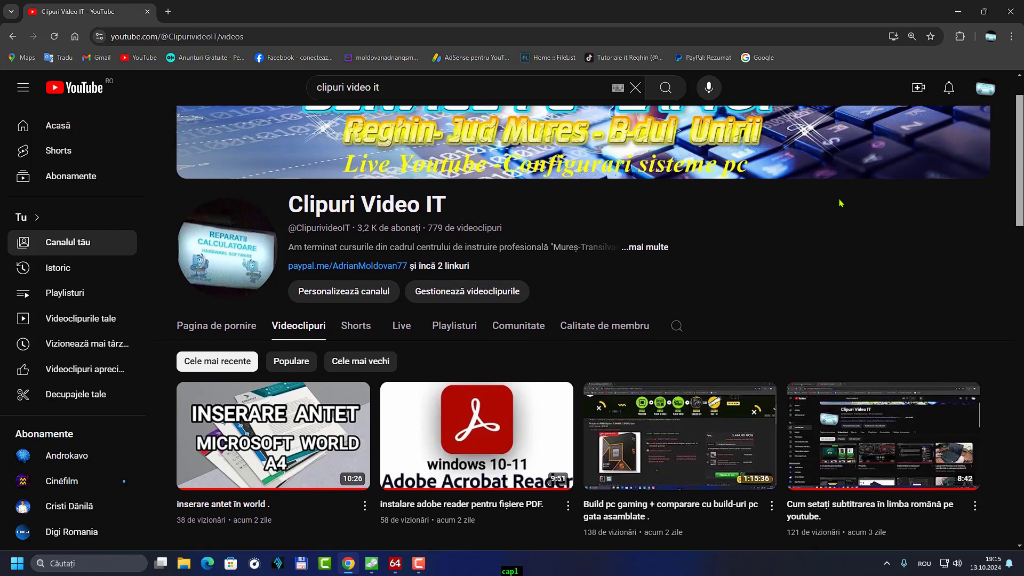
scroll(838, 207, up, 1)
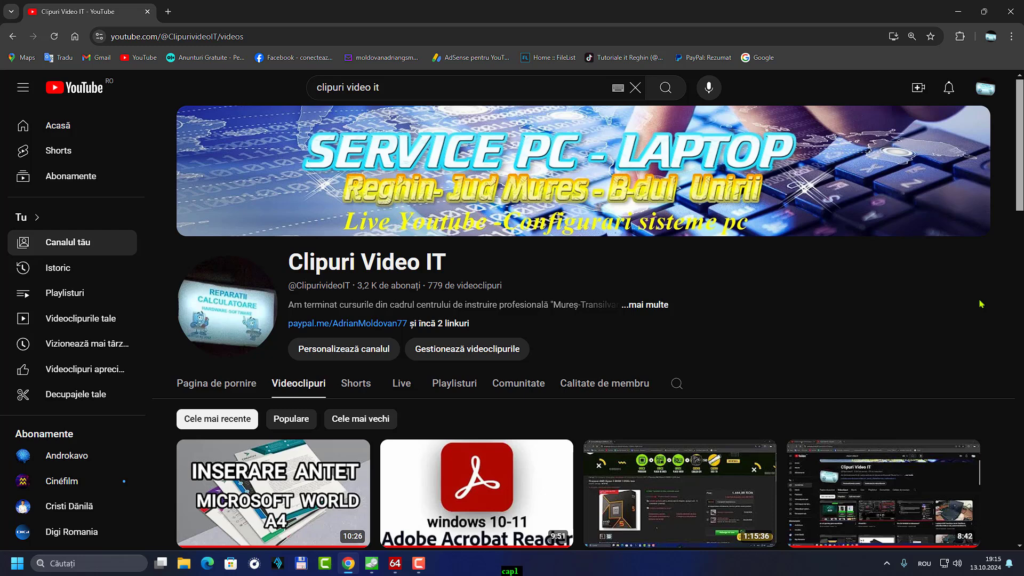
click(1019, 16)
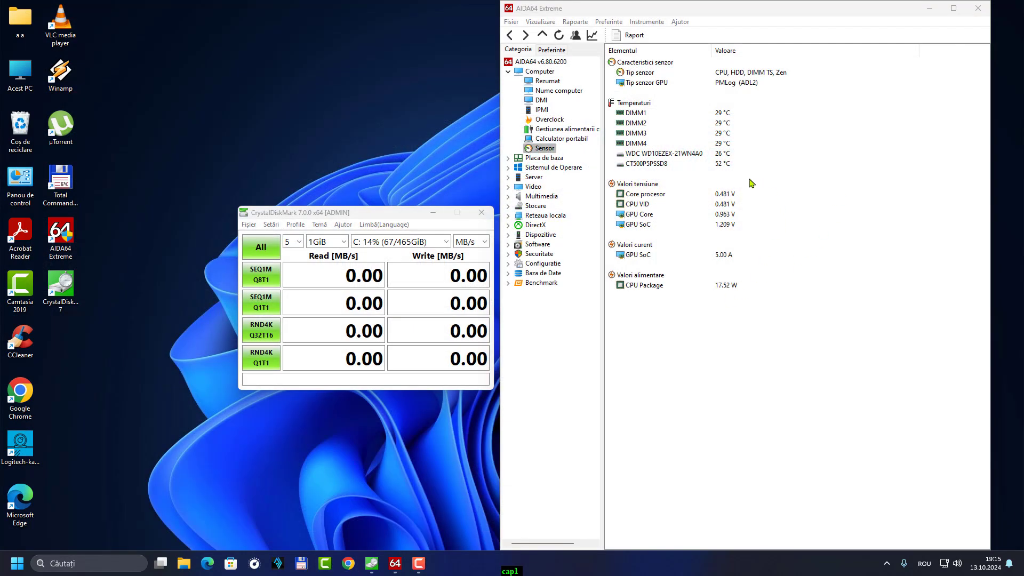
Step: Examine the temperature of the CT500P5PSSD8 drive in the AIDA64 sensor list
click(644, 167)
click(643, 167)
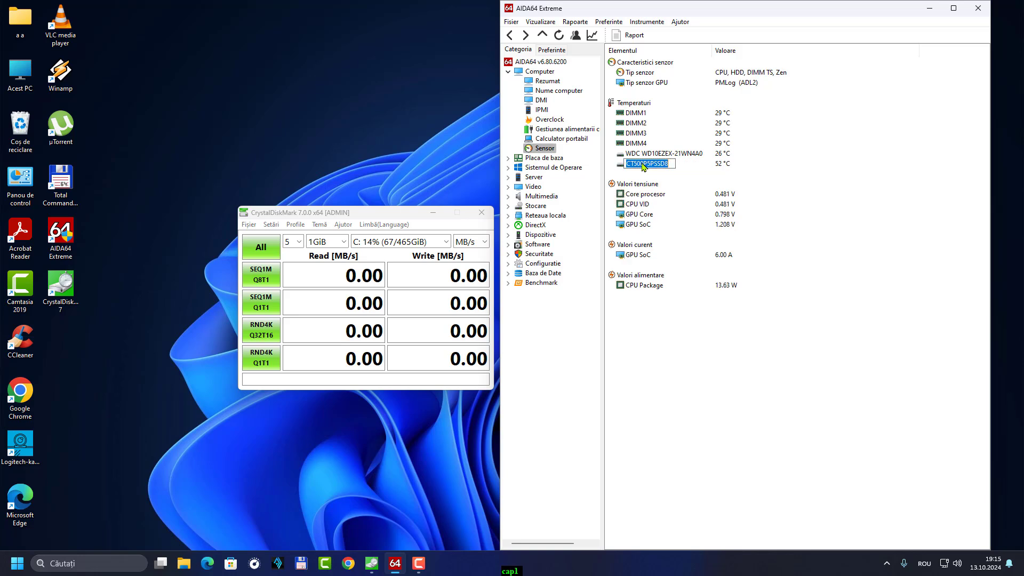
key(Escape)
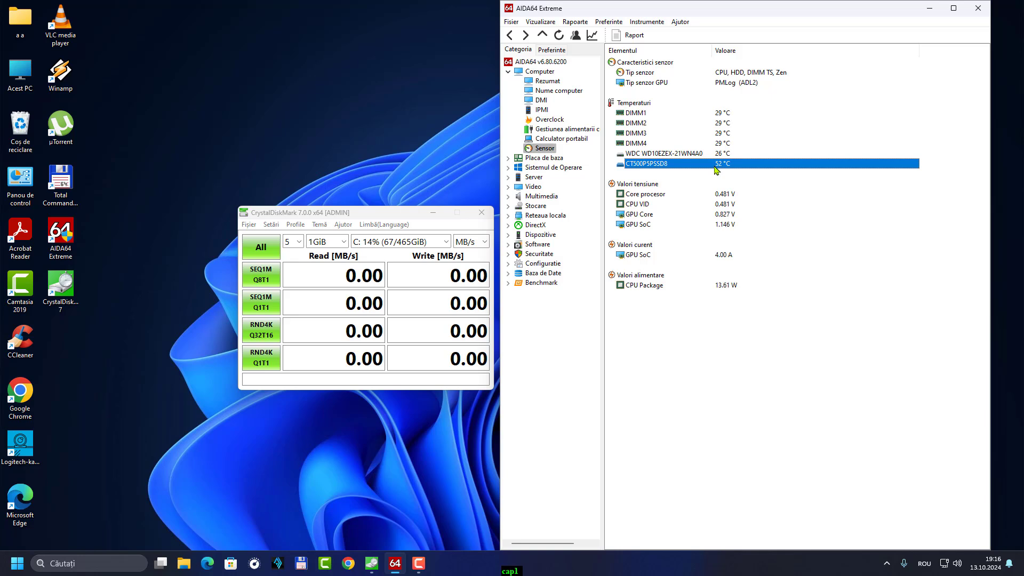
Step: Search Google in Chrome for "axagon cooler pasiv clr-m2xl", look at the first product result, and close the browser
click(347, 565)
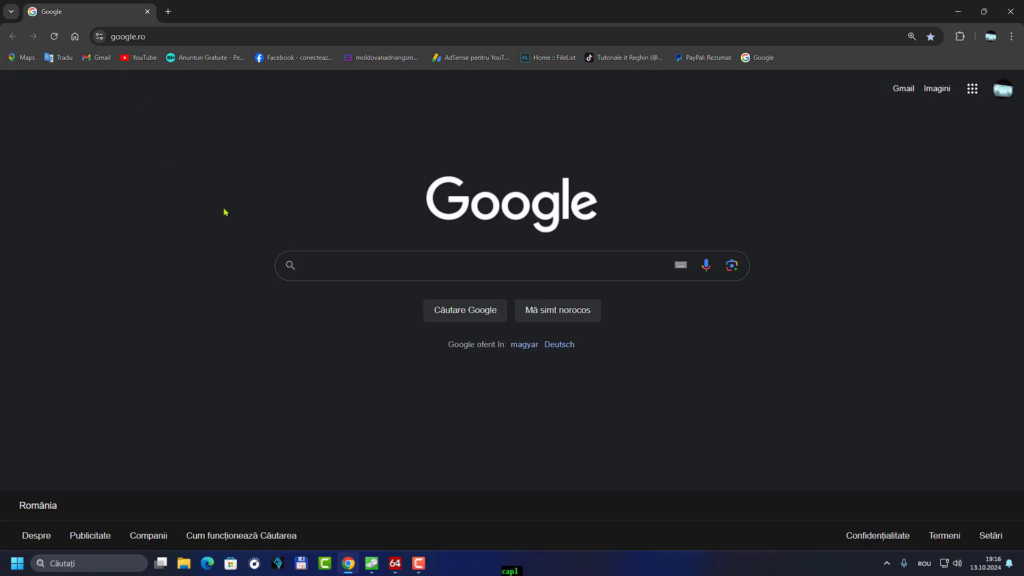
click(320, 265)
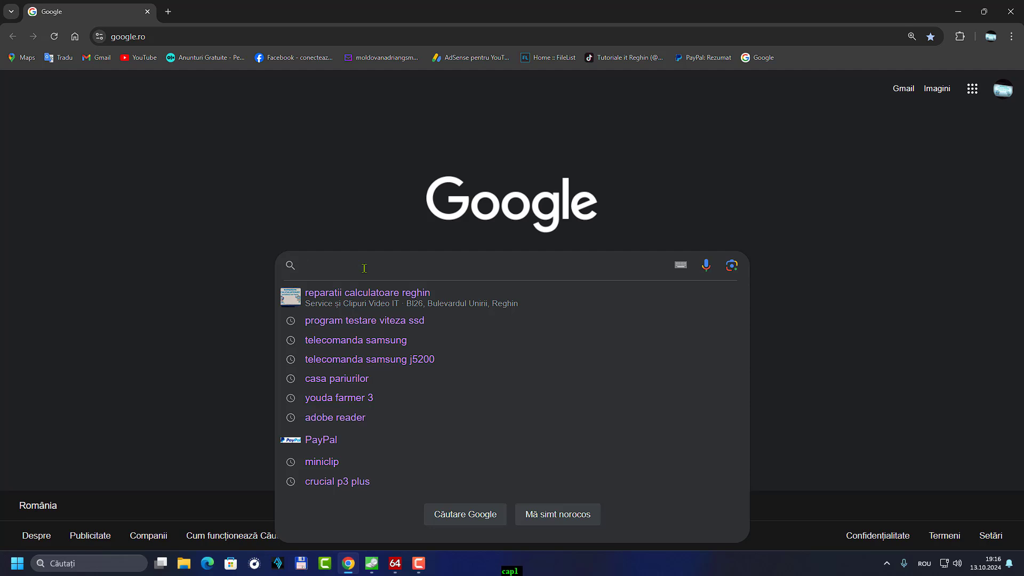
text(axagon)
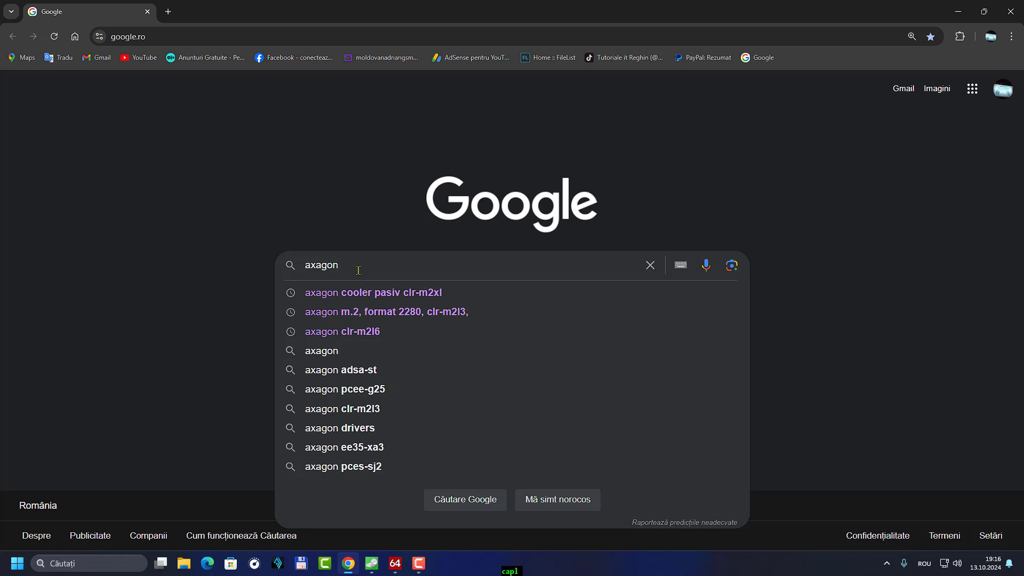
click(358, 301)
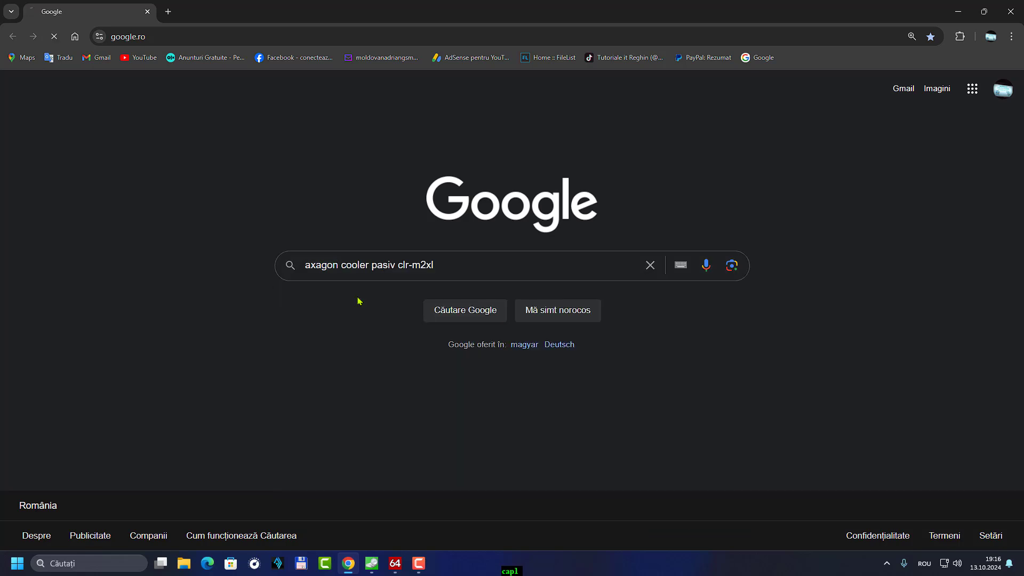
mouse_move(186, 244)
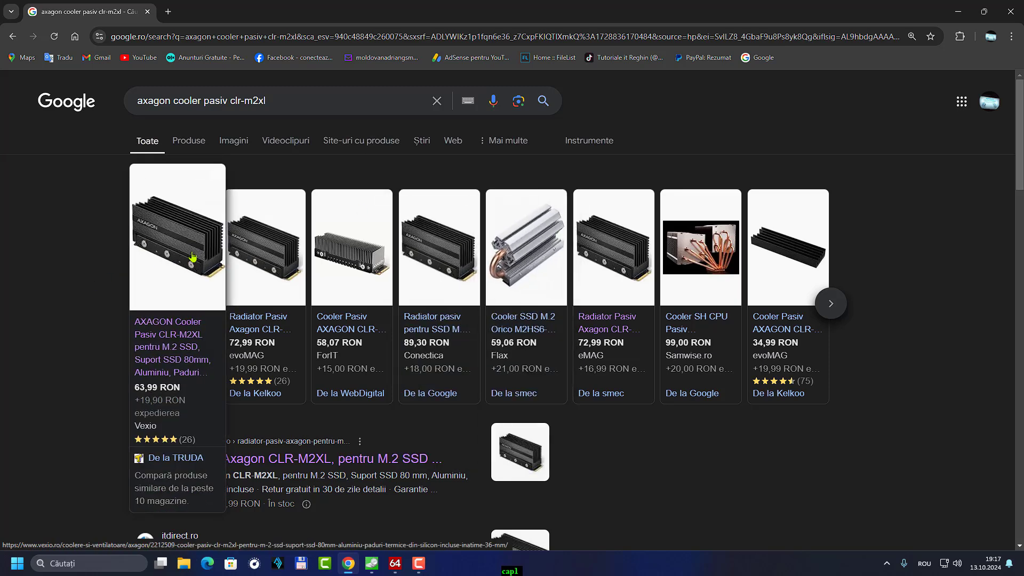
click(1021, 19)
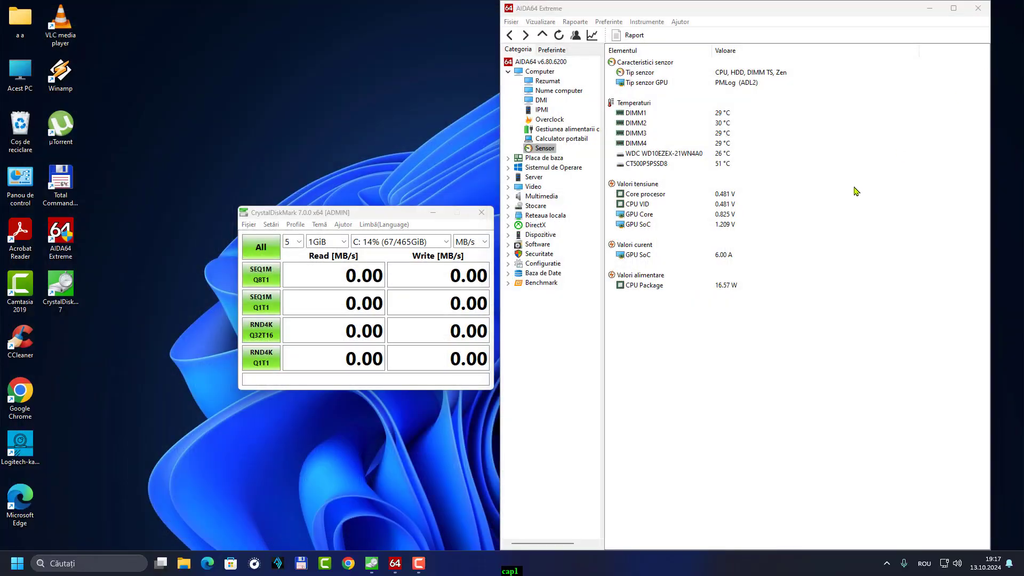
Step: Compare the idle temperatures of the CT500P5PSSD8 and WDC WD10EZEX-21WN4A0 drives in the sensor list
click(636, 166)
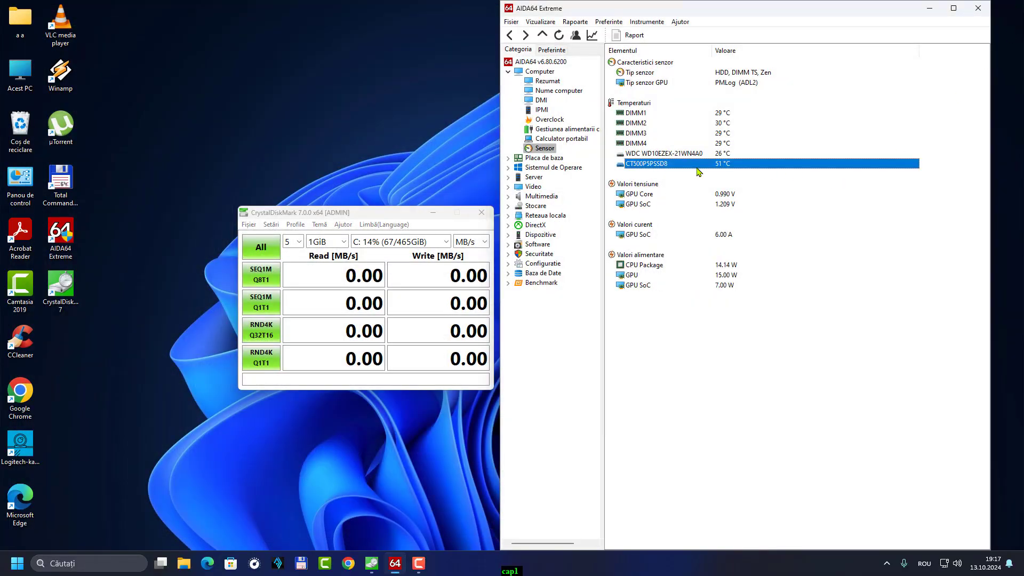
click(778, 184)
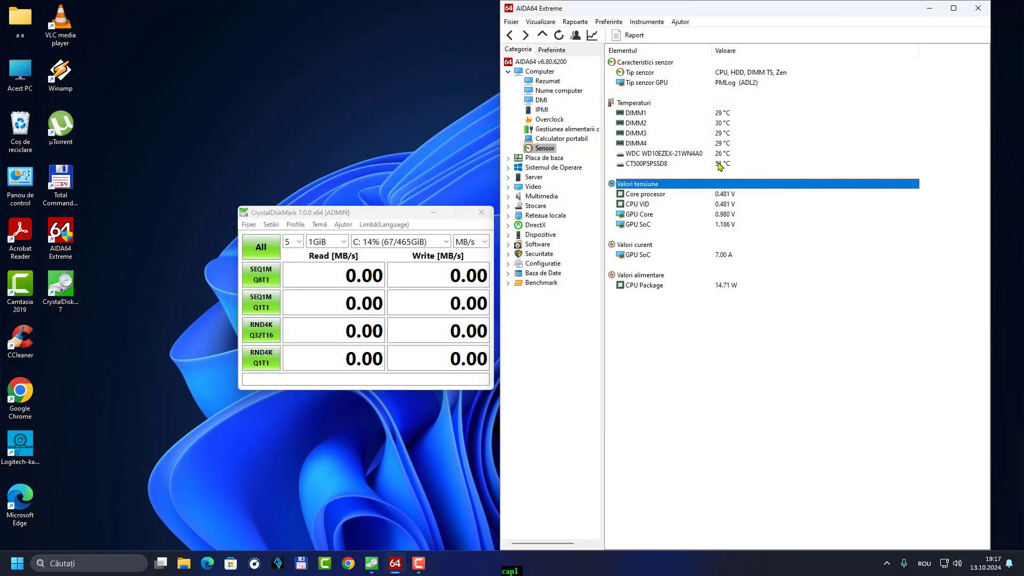
click(721, 165)
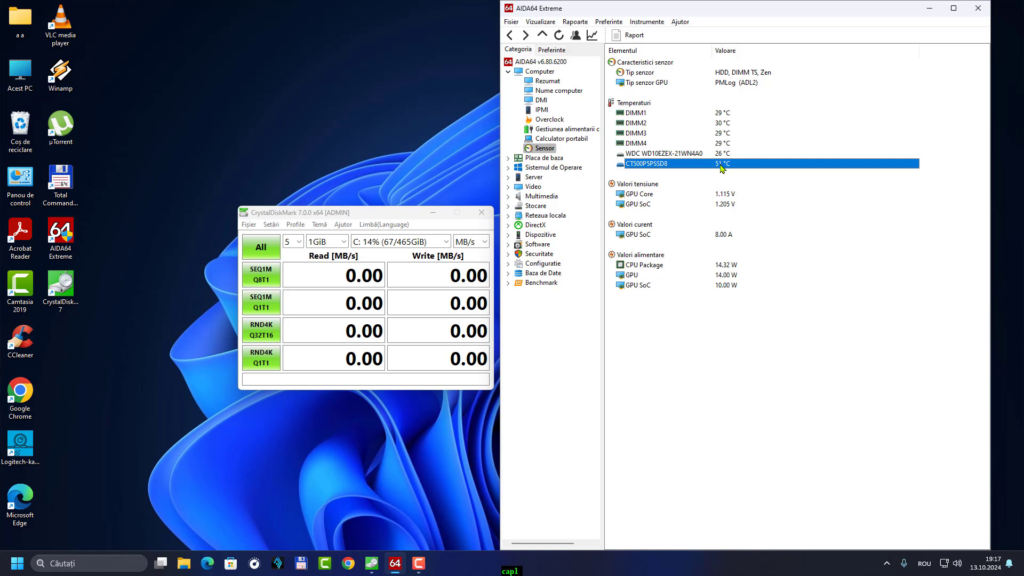
click(673, 156)
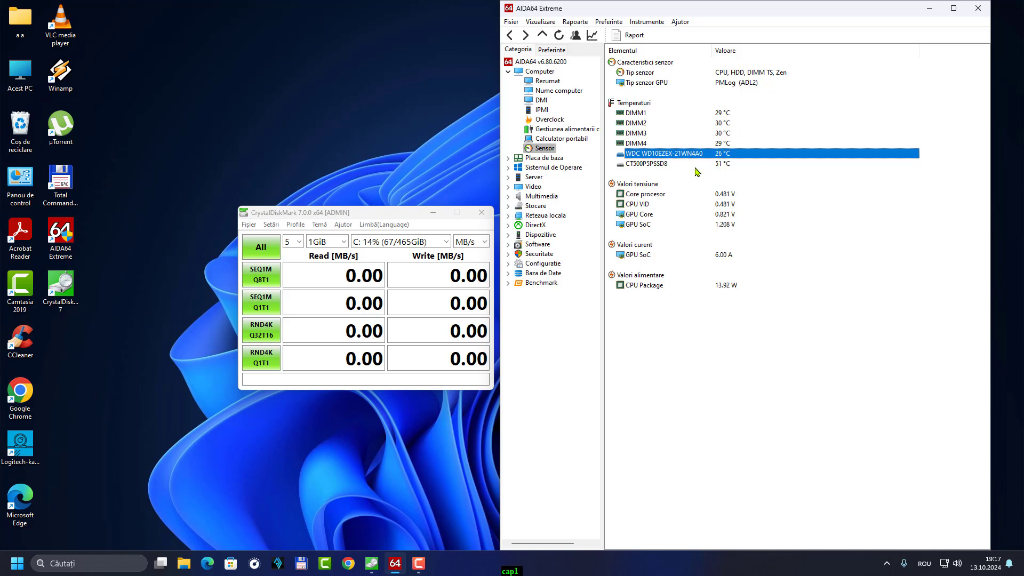
click(663, 163)
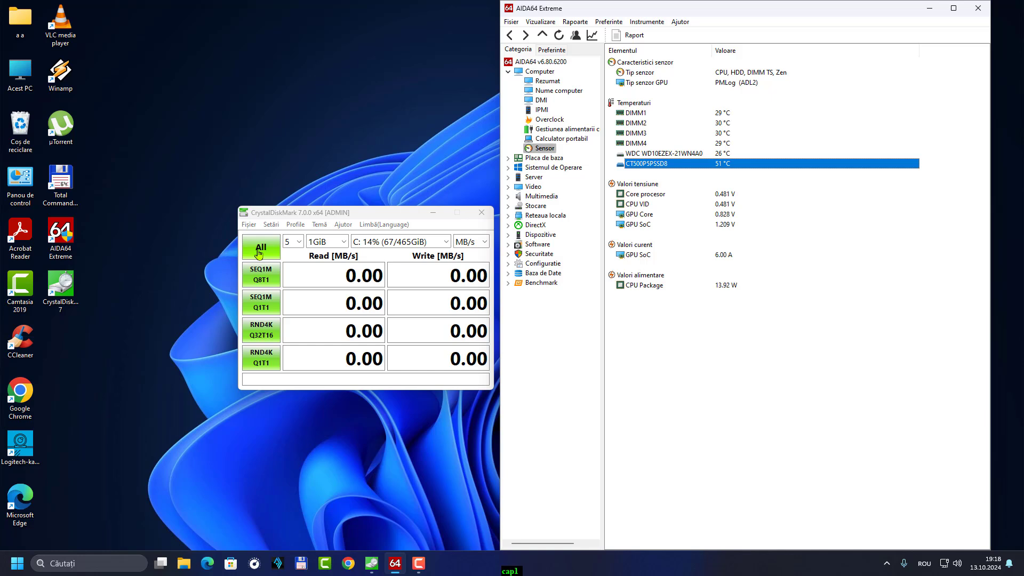
Step: Run all CrystalDiskMark tests on drive C: while monitoring the CT500P5PSSD8 temperature, and close the benchmark
click(259, 249)
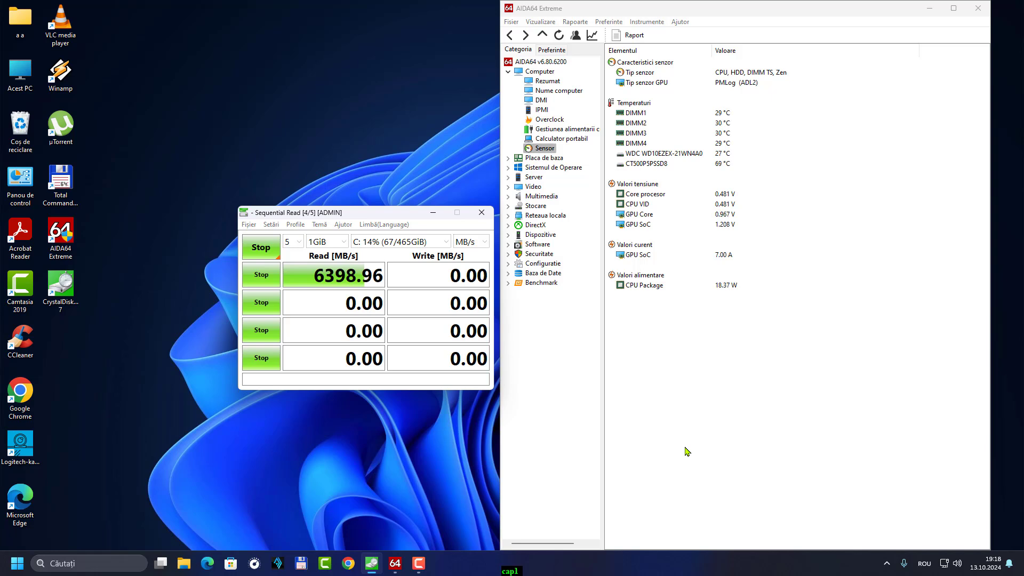
click(667, 164)
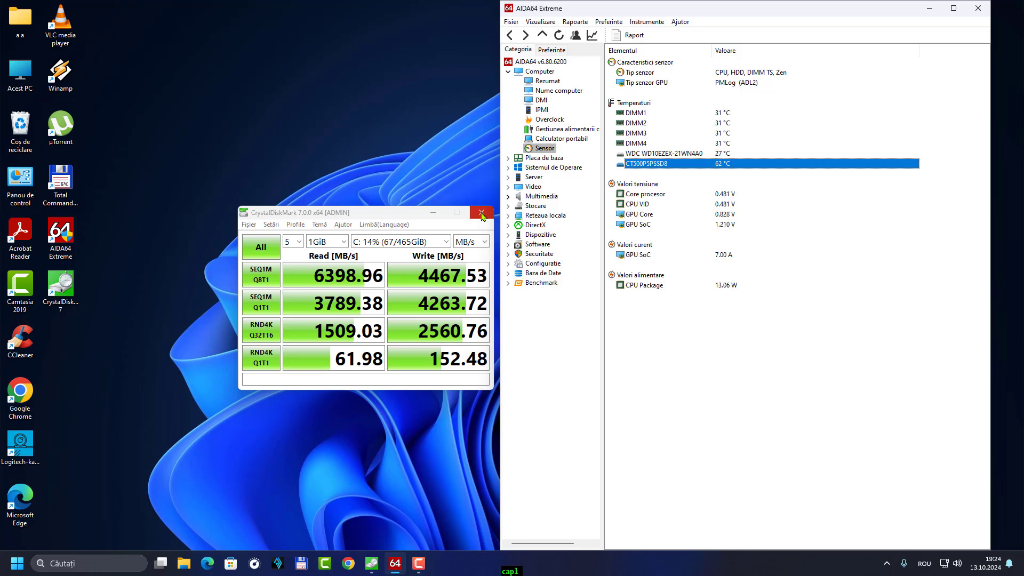
click(482, 215)
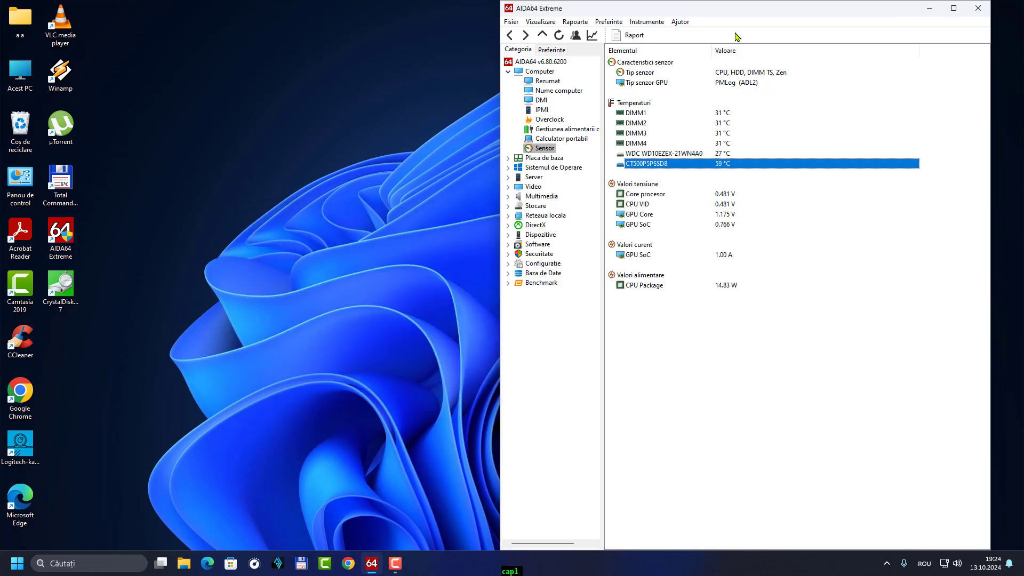
Step: Move the AIDA64 window to the middle of the desktop and place the Camtasia recorder window below it
drag(756, 10, 591, 79)
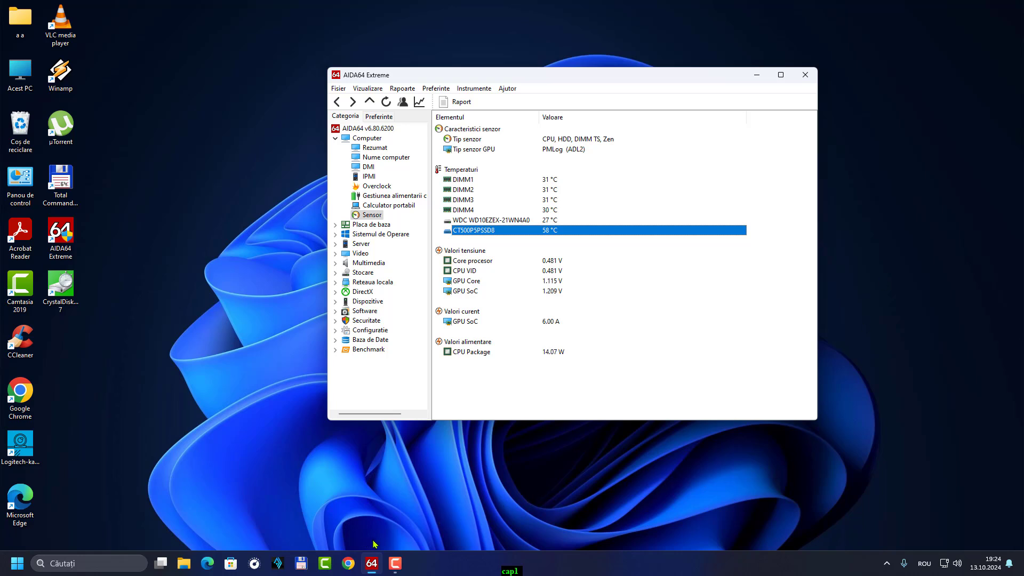
click(395, 571)
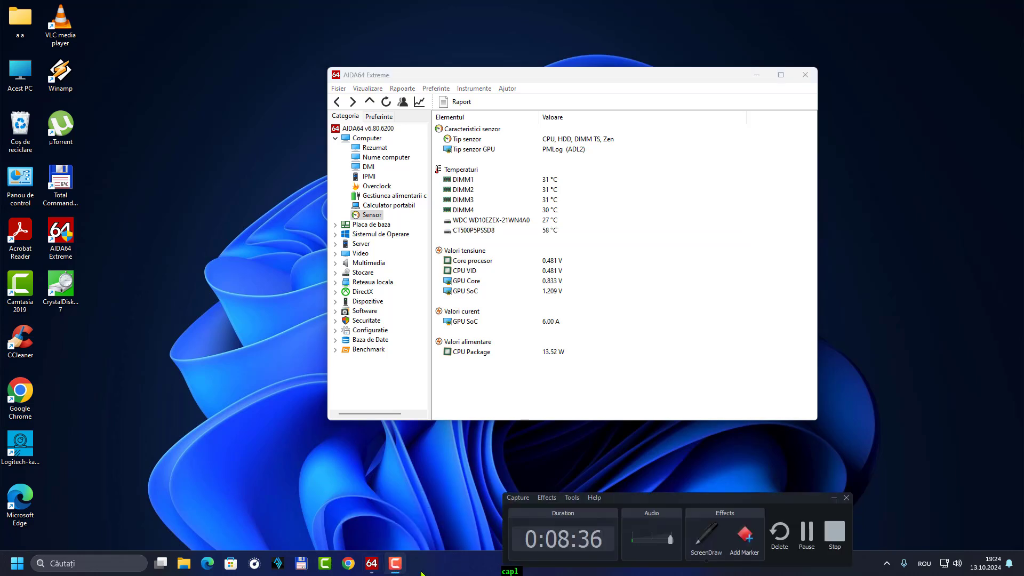
drag(667, 496, 588, 476)
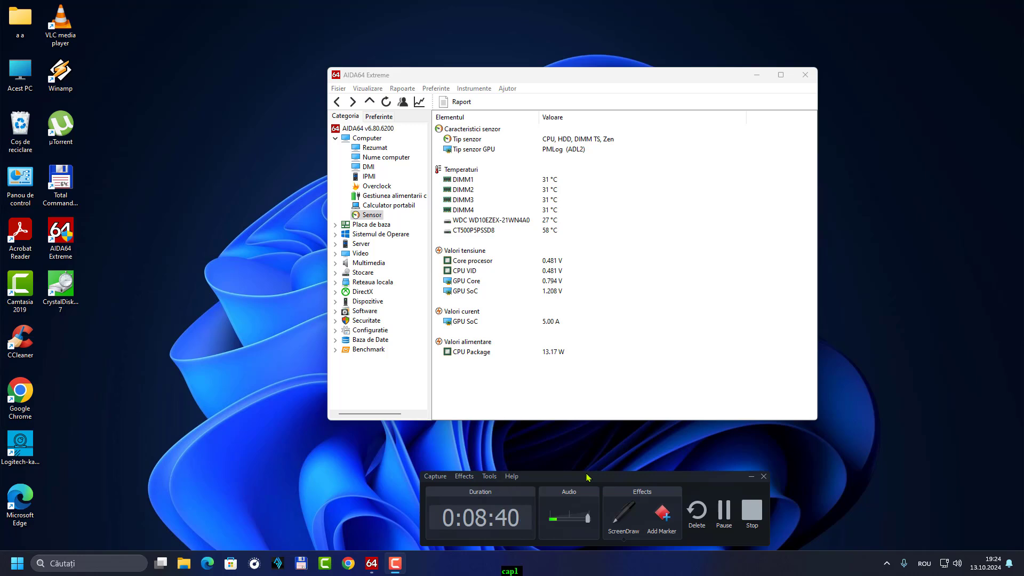